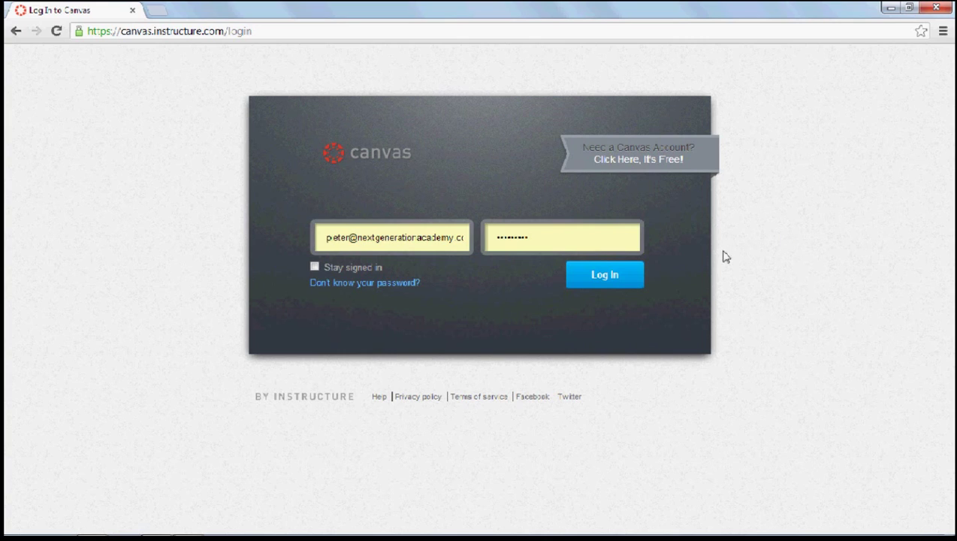
Step: Log in to Canvas with the prefilled credentials and open the Grade 12 Mathematics course
click(602, 282)
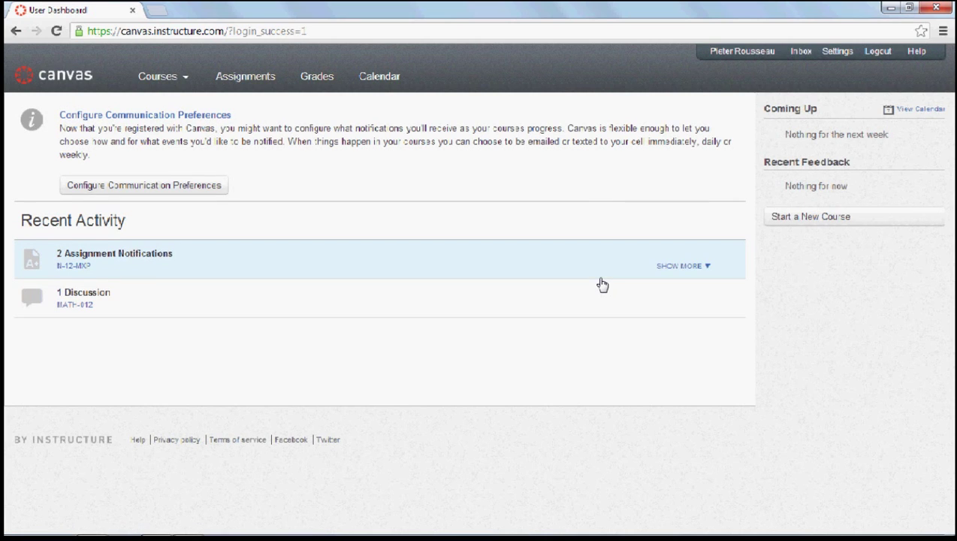
mouse_move(184, 85)
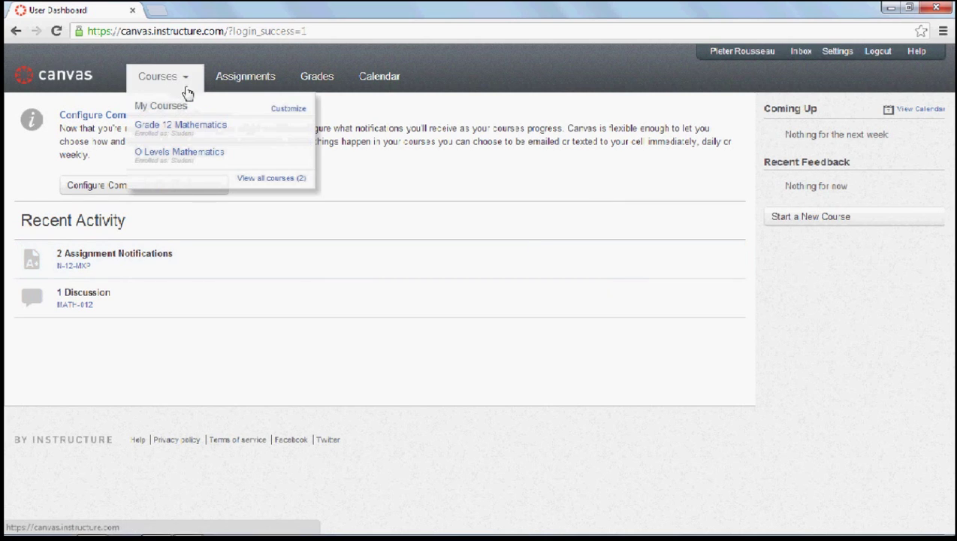
click(199, 132)
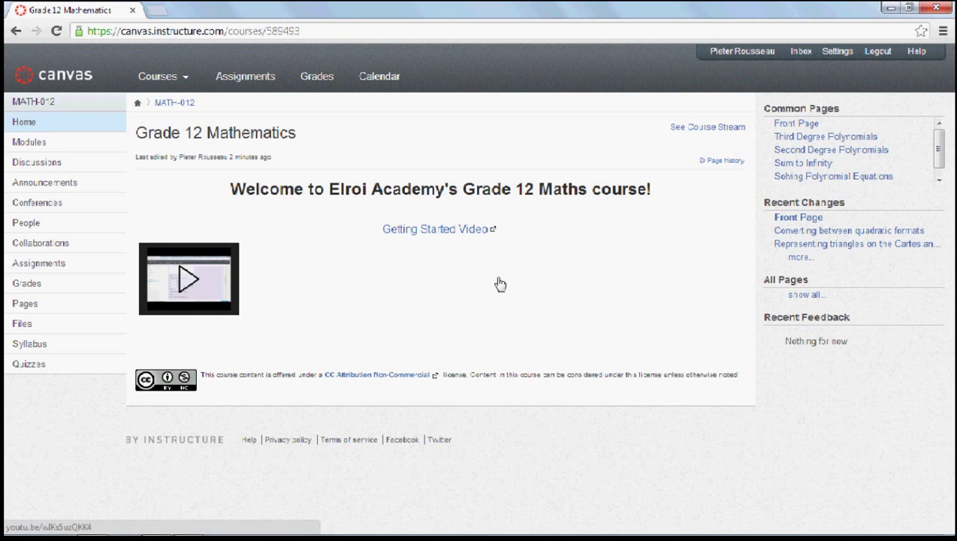
Step: Open the course modules and show the contents of the Paper I: Functions and their Graphs module
click(40, 147)
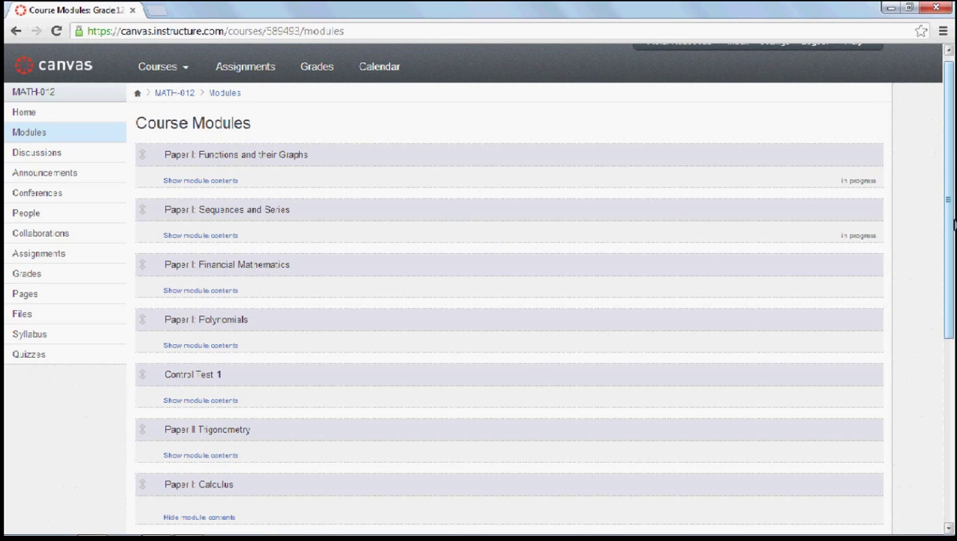
drag(951, 192, 951, 201)
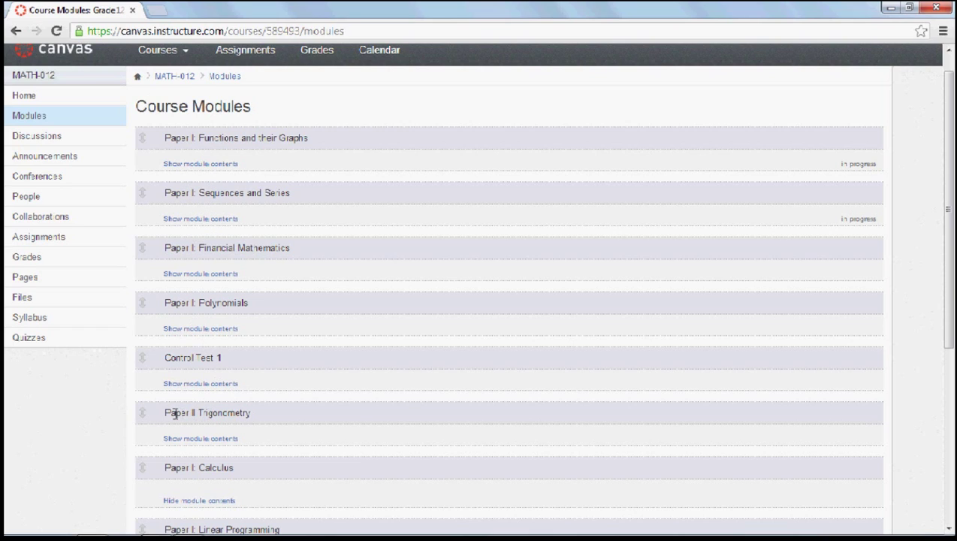
click(200, 164)
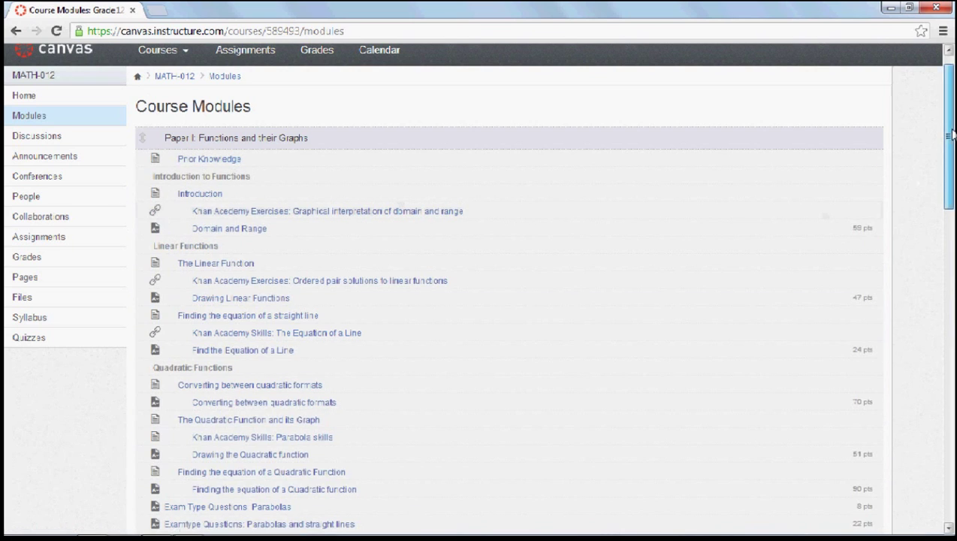
scroll(475, 156, down, 1)
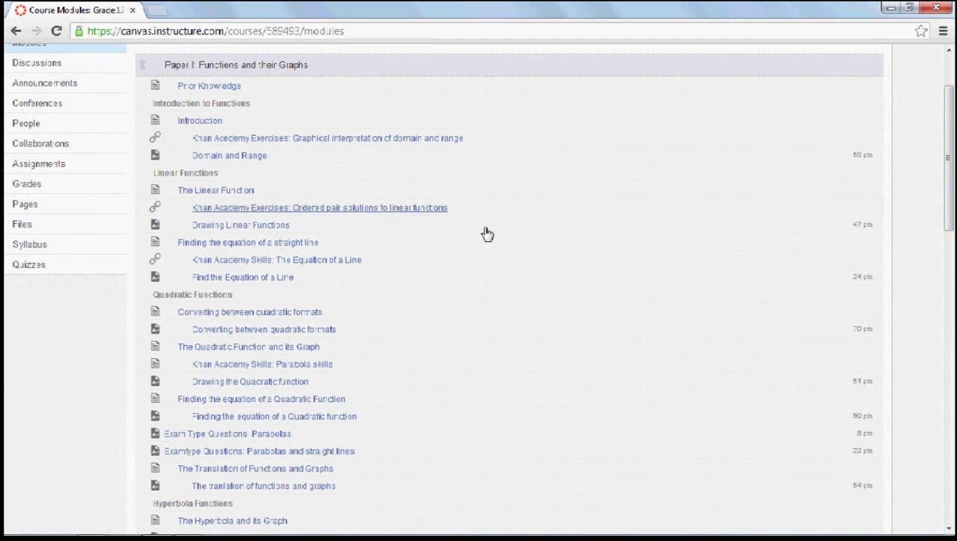
drag(950, 162, 930, 151)
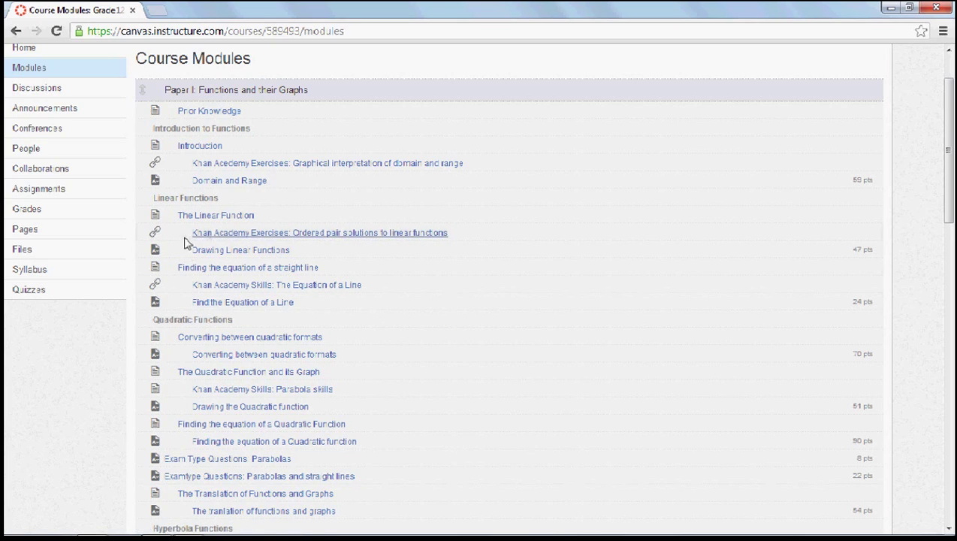
Step: Open the Converting between quadratic formats page under Quadratic Functions, play its embedded video briefly and pause it
click(229, 343)
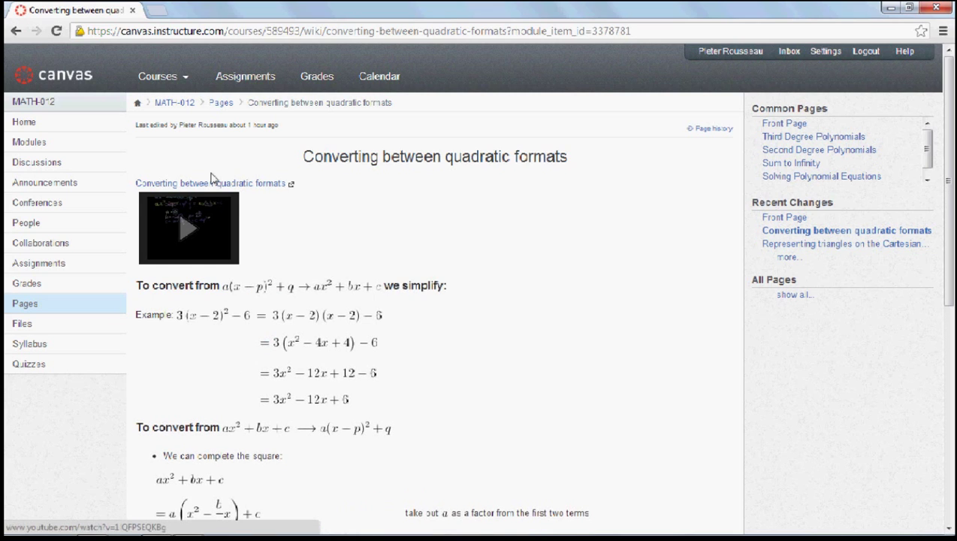
click(188, 234)
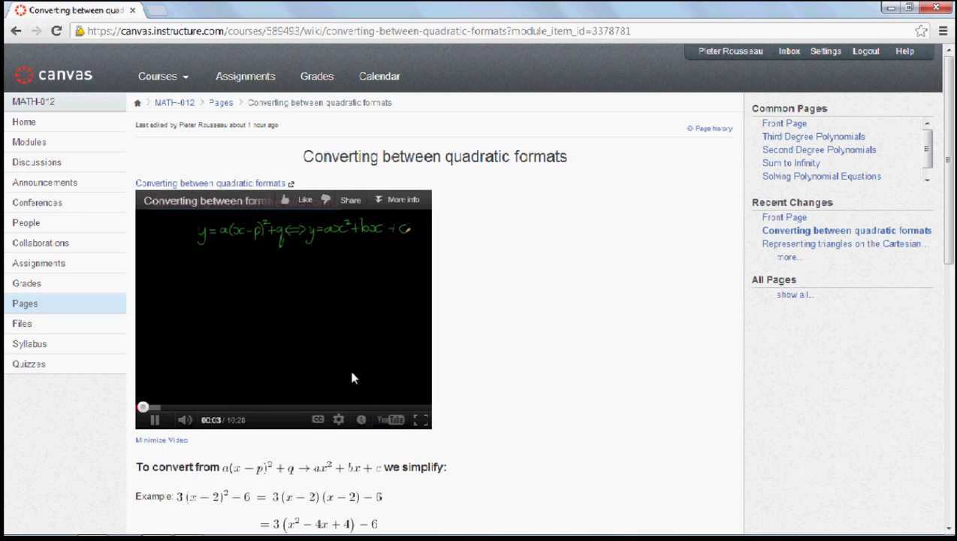
click(420, 420)
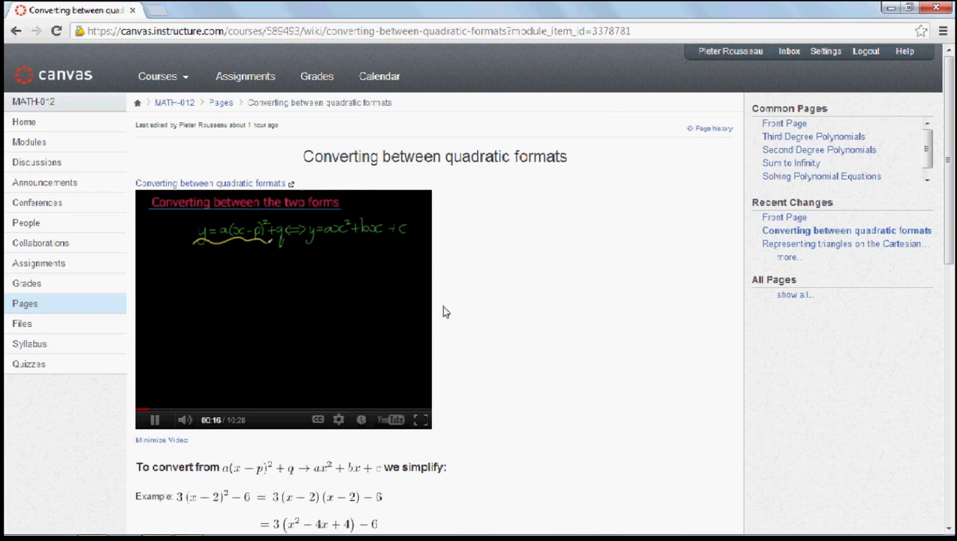
click(279, 309)
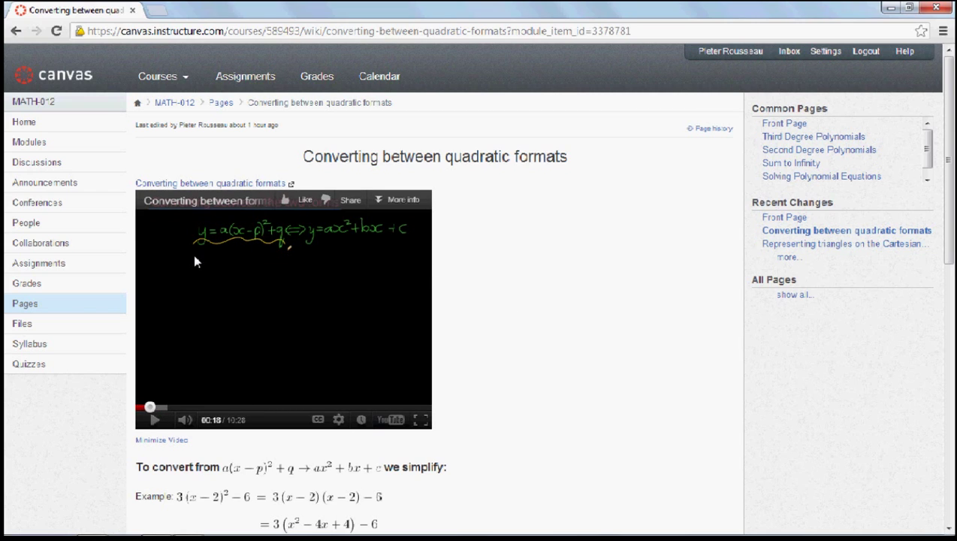
Step: Read through the page's simplification example, completing-the-square steps and conversion formulas down to the end of the page
scroll(588, 259, down, 3)
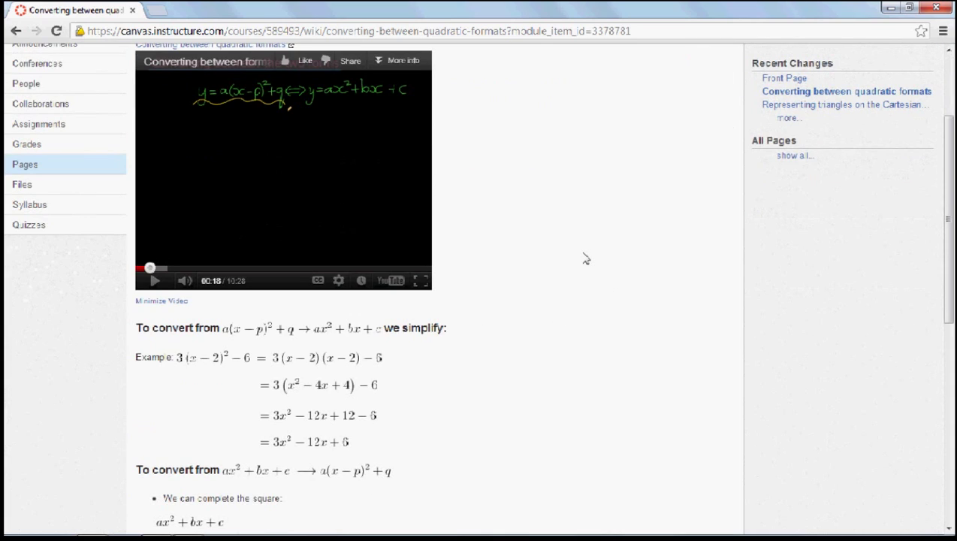
scroll(557, 223, down, 2)
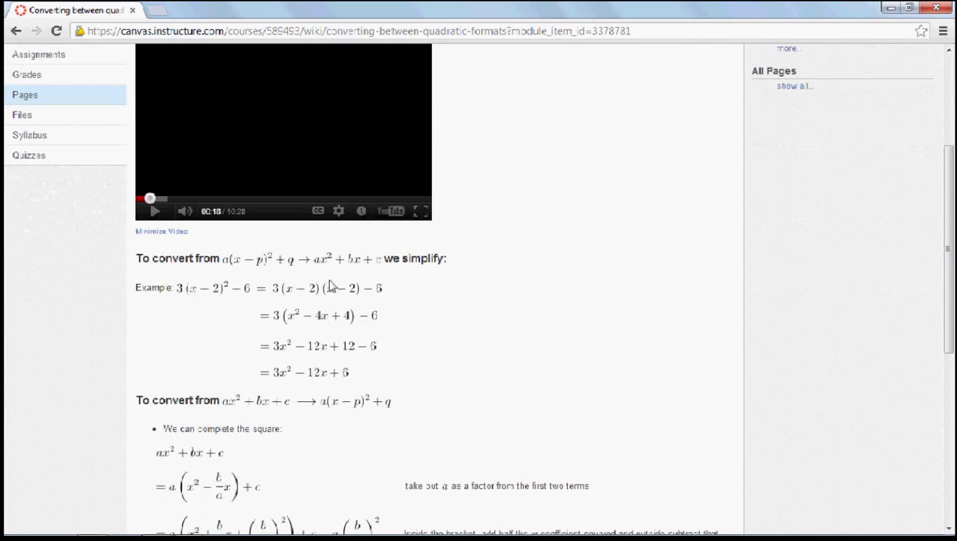
scroll(330, 285, down, 2)
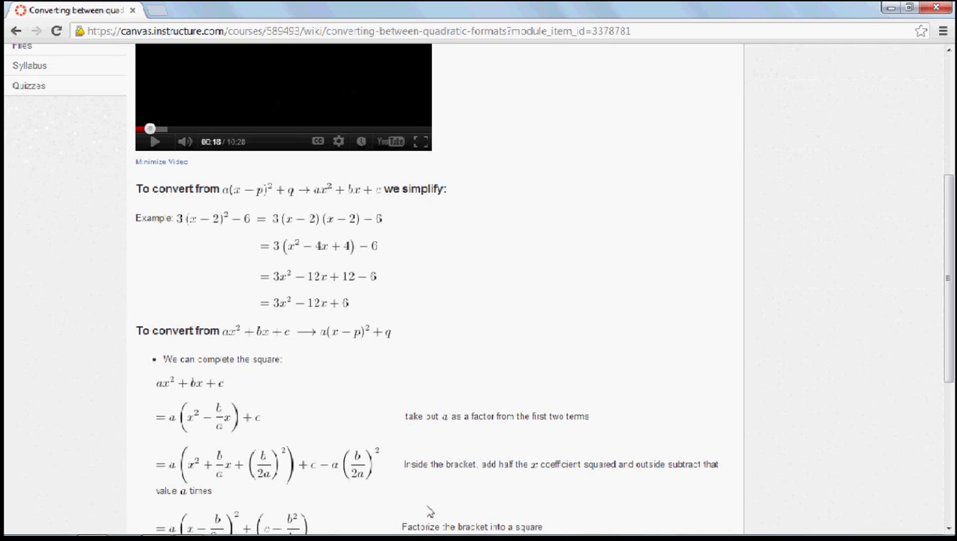
scroll(574, 263, down, 1)
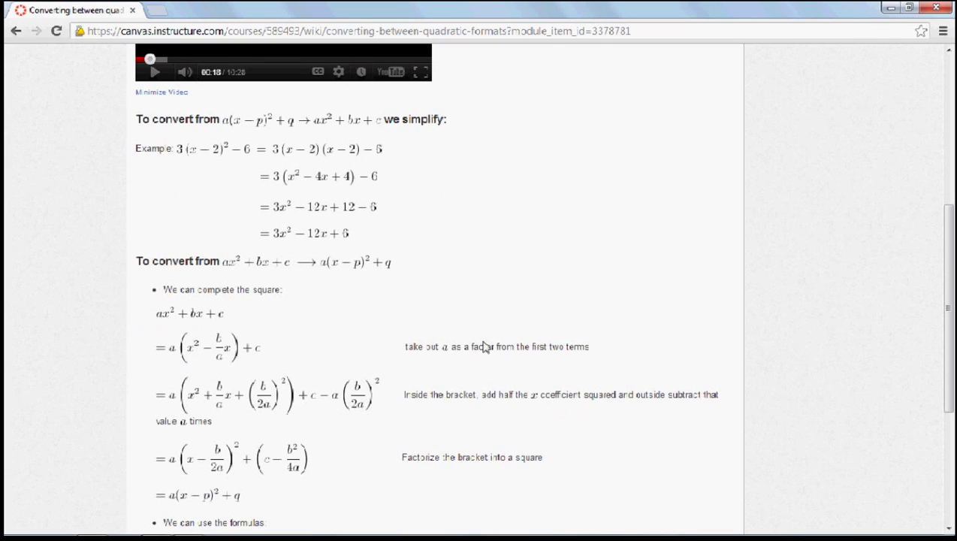
scroll(496, 383, up, 1)
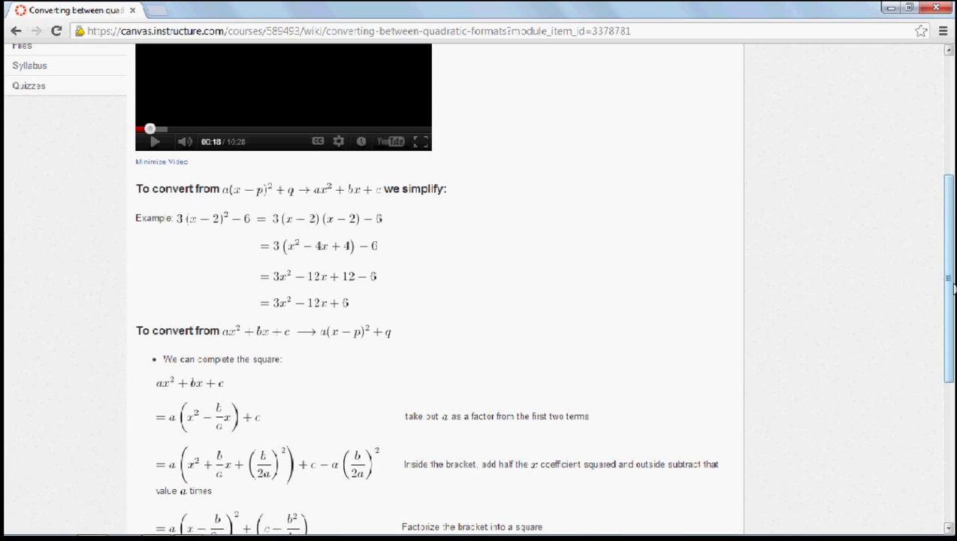
drag(950, 276, 951, 223)
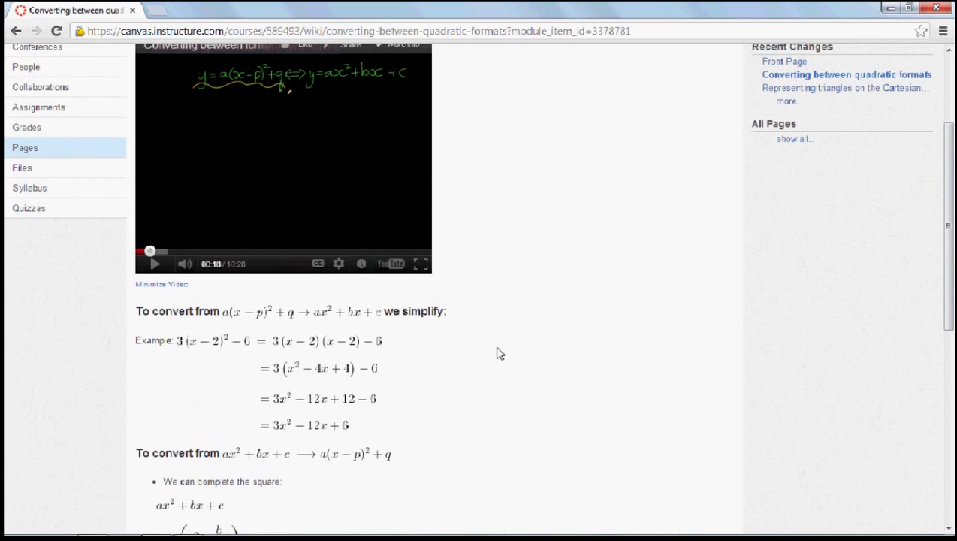
drag(951, 210, 953, 391)
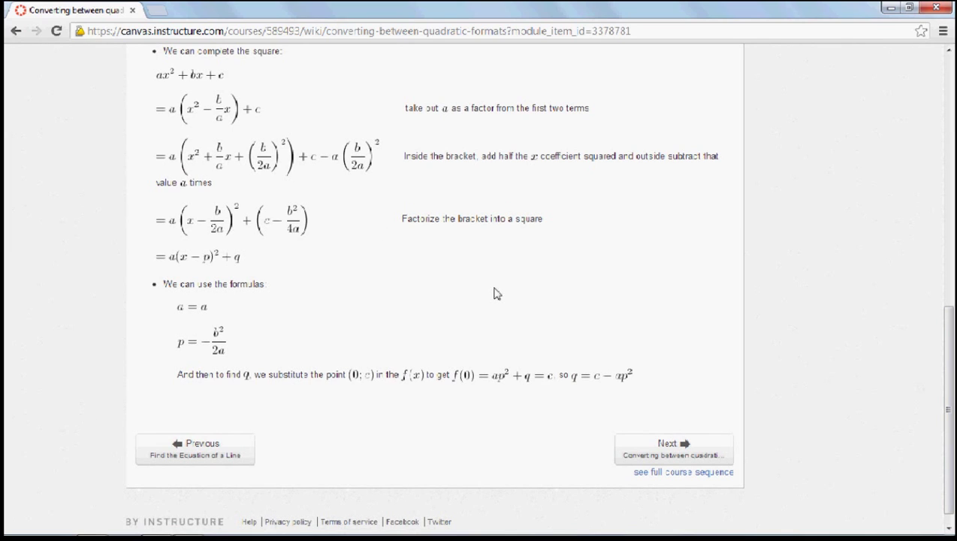
Step: Go on to the following Converting between quadratic formats assignment and log in to MyOpenMath with the Detect my settings option
click(685, 461)
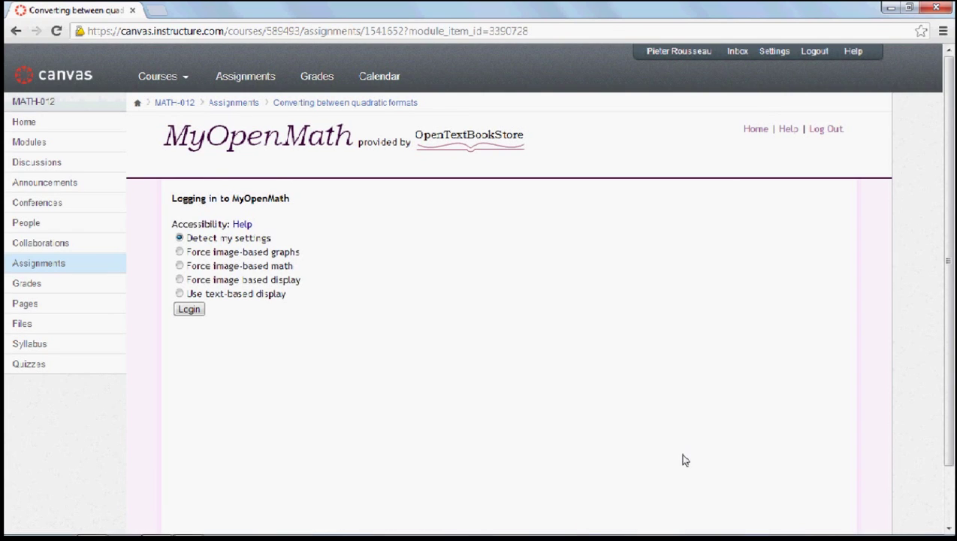
click(189, 309)
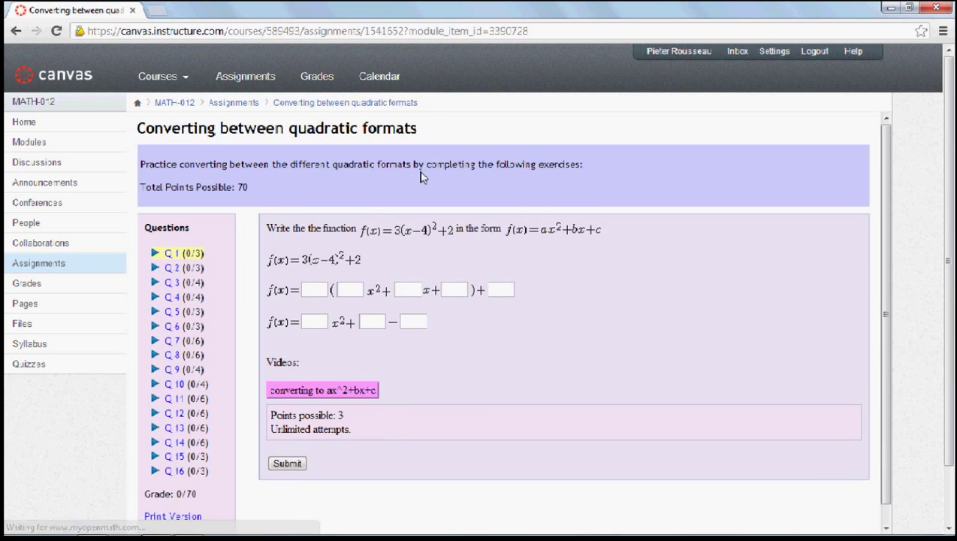
drag(950, 132, 953, 167)
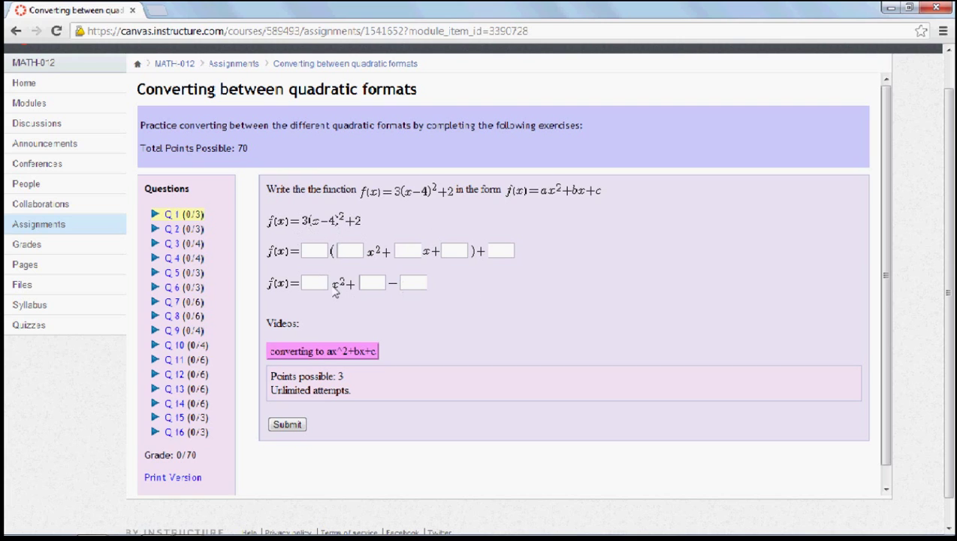
Step: View the "converting to ax^2+bx+c" help video for question 1 and close its window
click(320, 352)
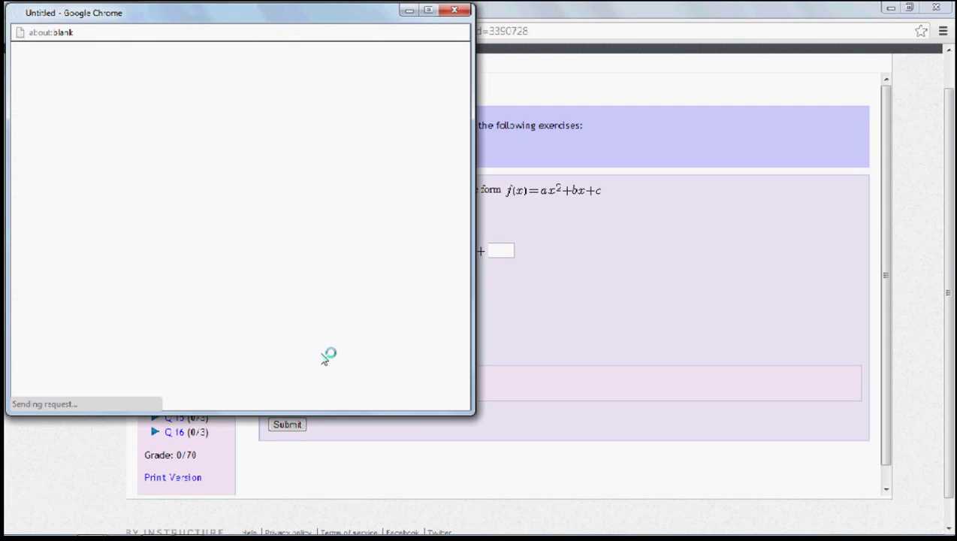
drag(218, 18, 296, 46)
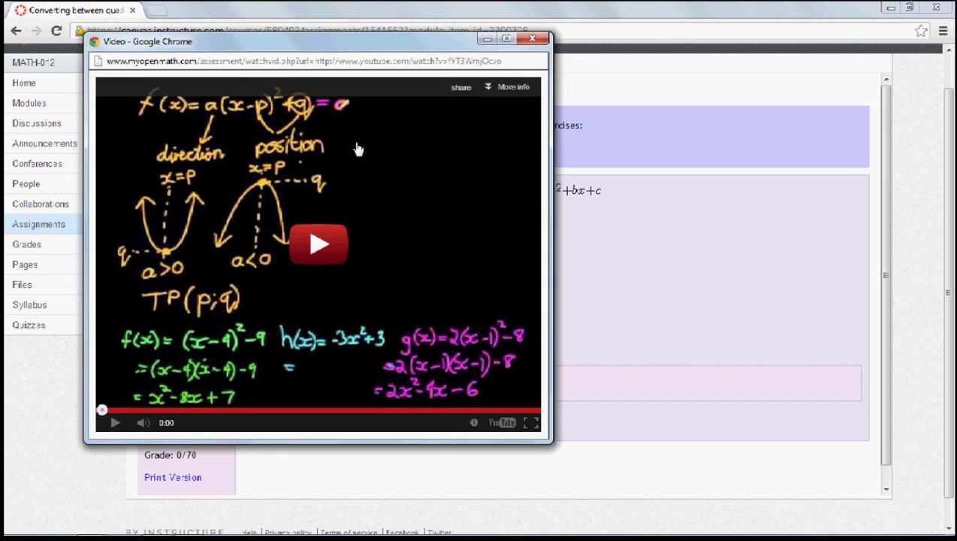
click(538, 40)
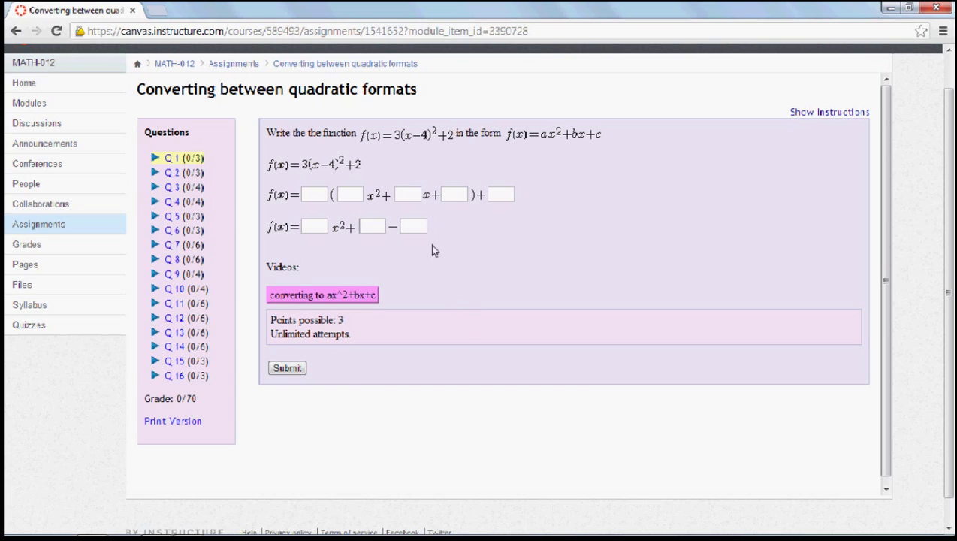
Step: Start a new discussion in the course and title it "Need help with equations"
click(59, 130)
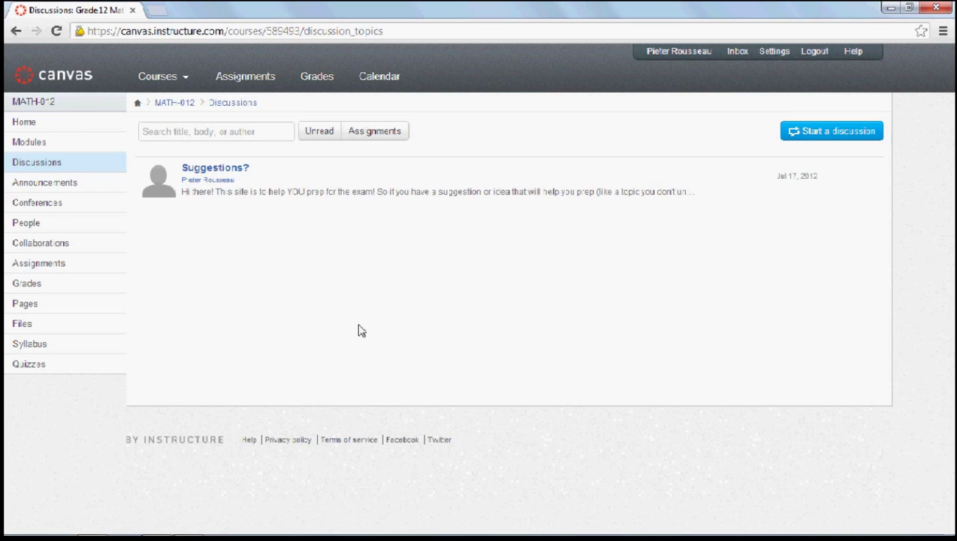
click(862, 141)
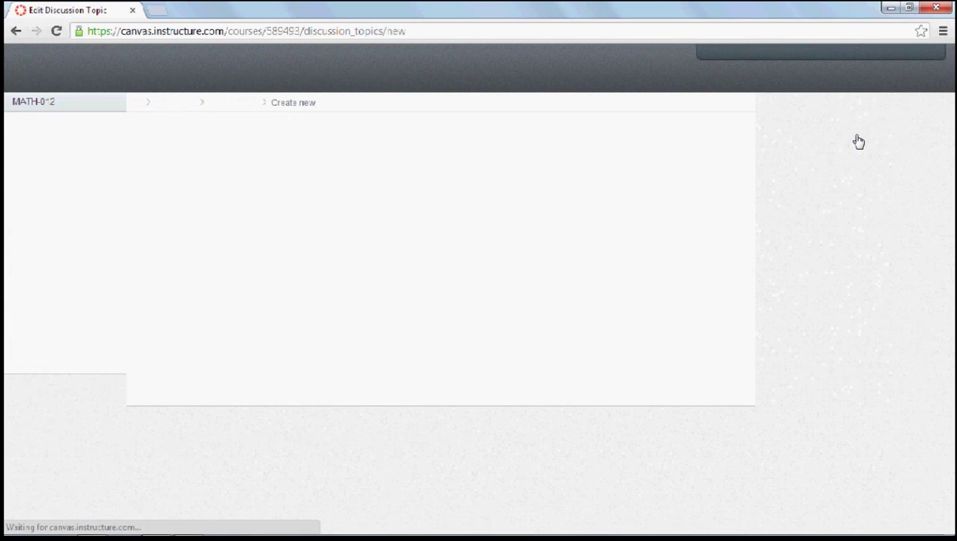
click(237, 134)
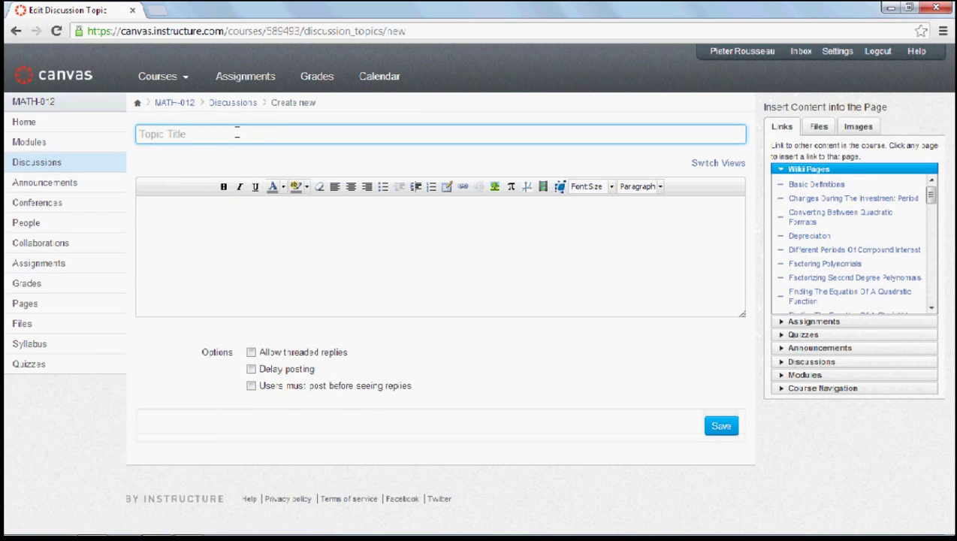
text(Need help w)
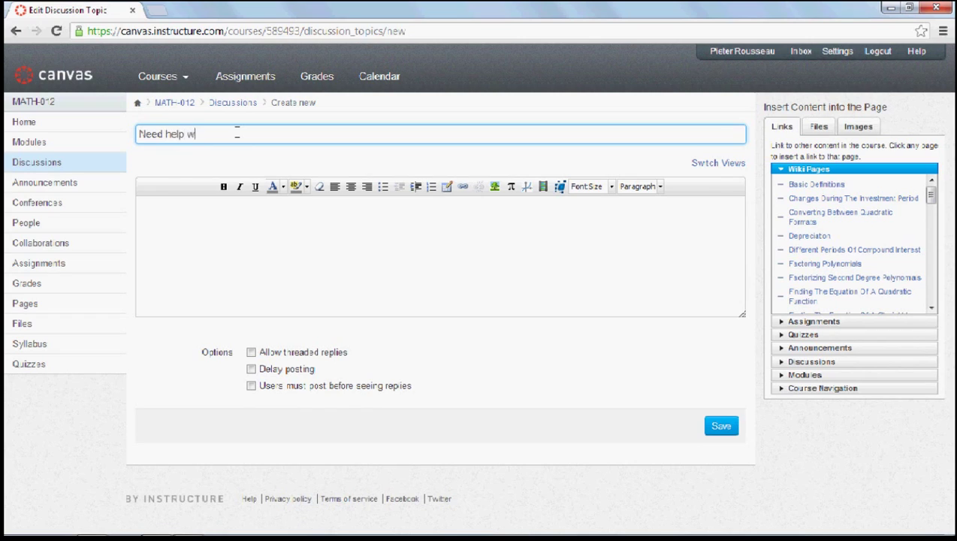
text(ith equations)
Step: Write "I dont know how to solve" as the discussion's message text
click(249, 206)
text(I con)
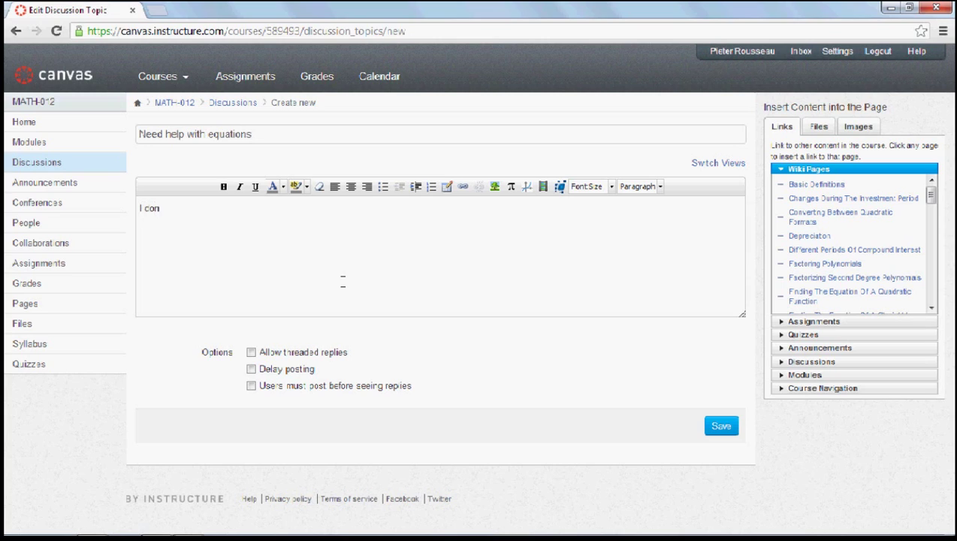
text(t know how to solve)
Step: Insert the equation x^2 - 1 = 0 after the message text using the equation editor
click(510, 187)
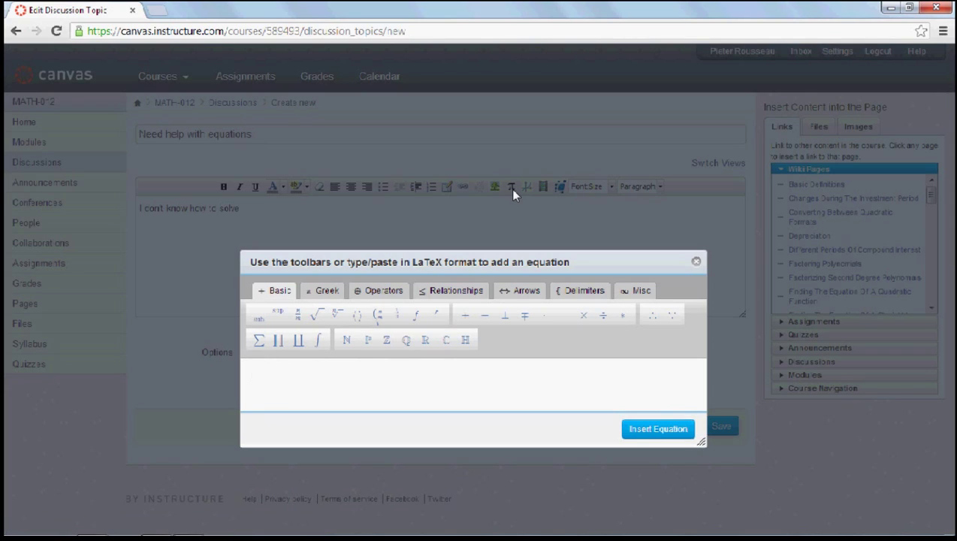
click(520, 290)
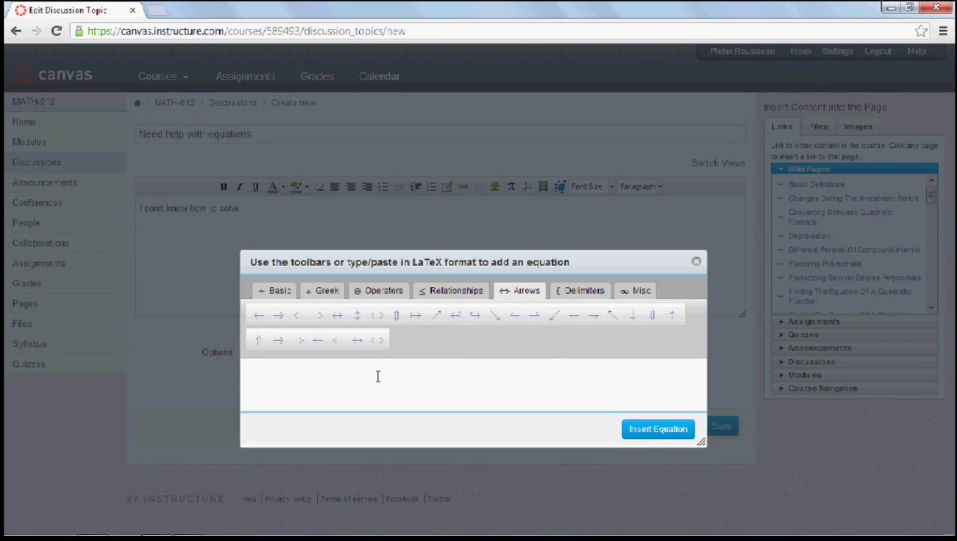
text(x)
click(275, 289)
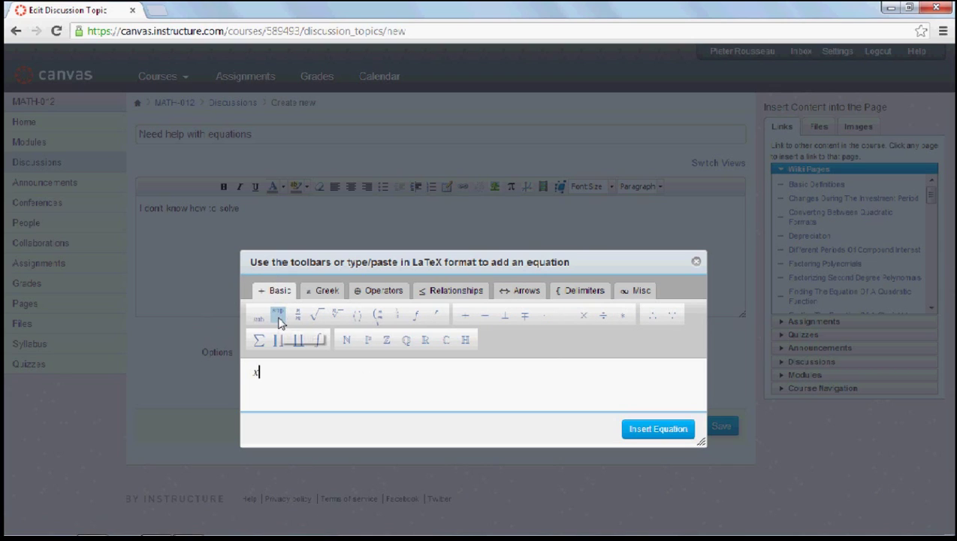
click(278, 316)
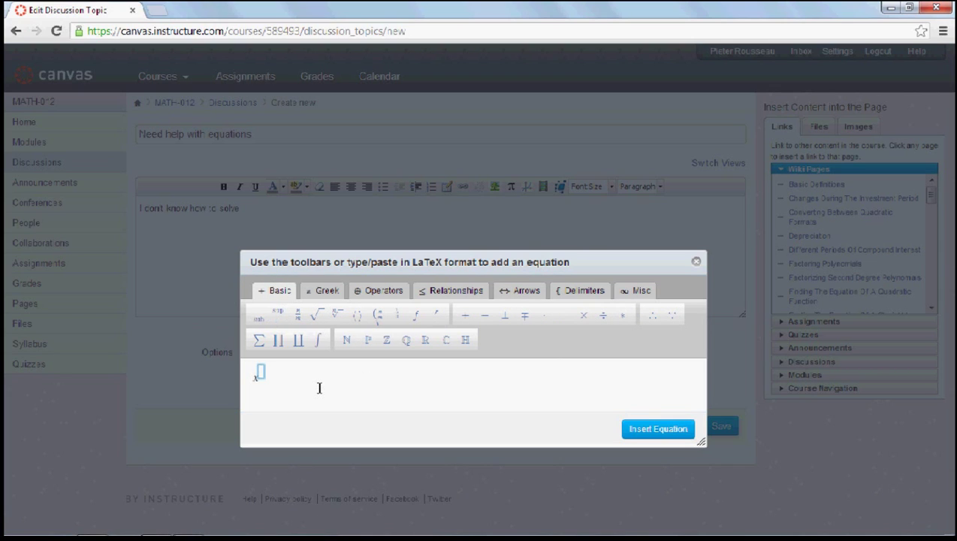
text(2)
key(Right)
text(1-()
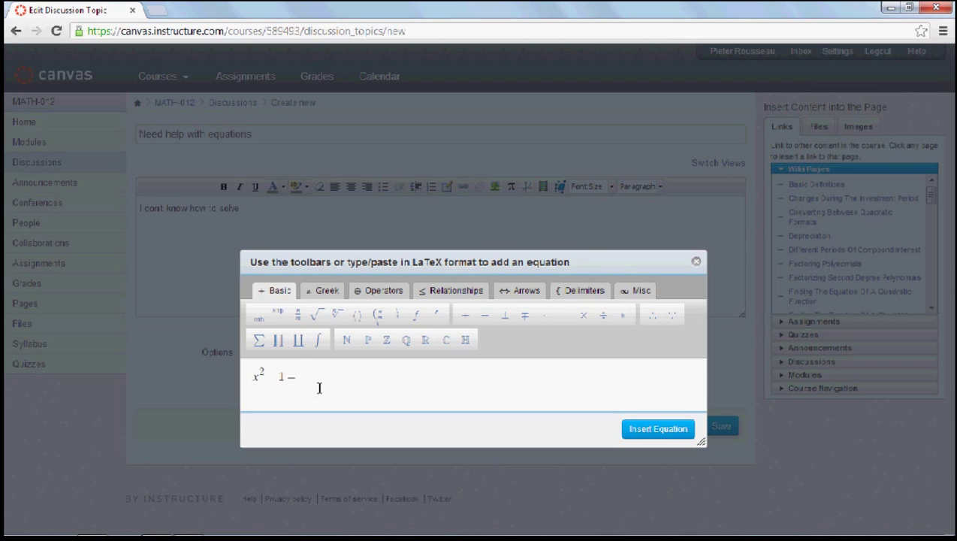
click(677, 430)
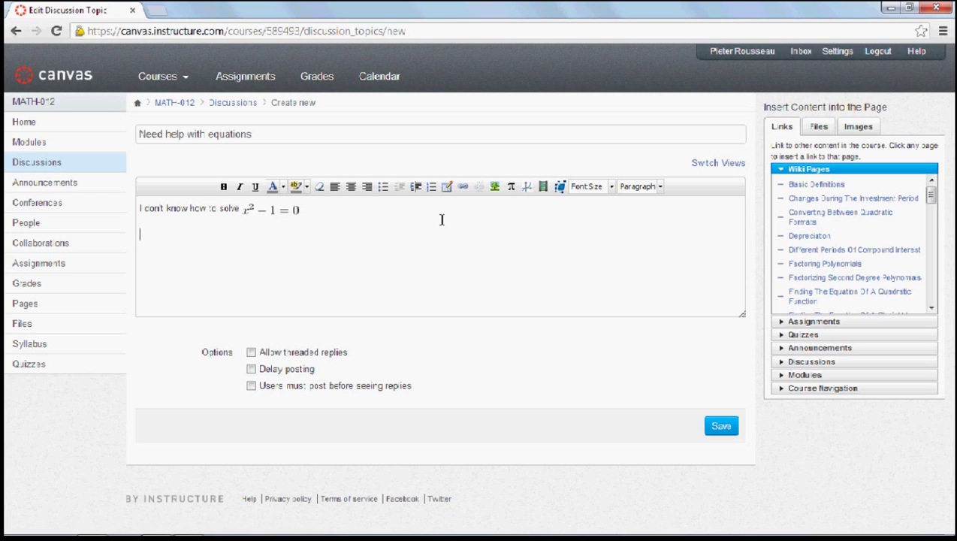
Step: Add the line "Please Help!!!" below the equation and save the discussion topic
text(Please Help!!)
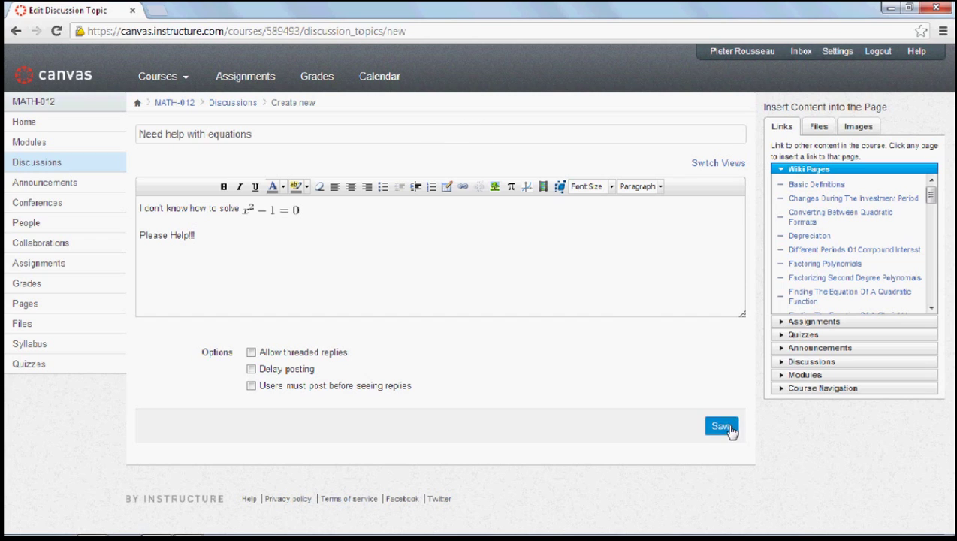
click(728, 426)
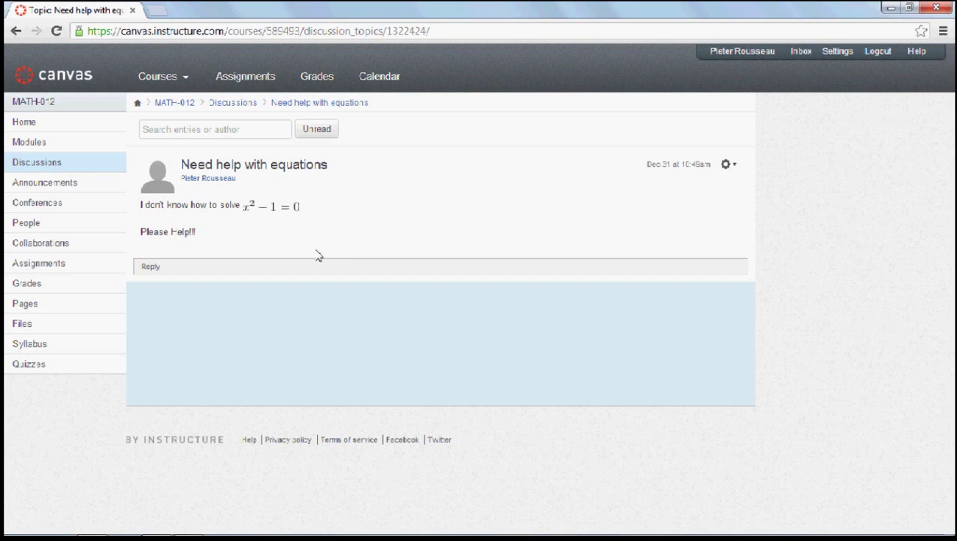
Step: Look through the course's People list, open the second teacher's profile and start a new message to them
click(41, 227)
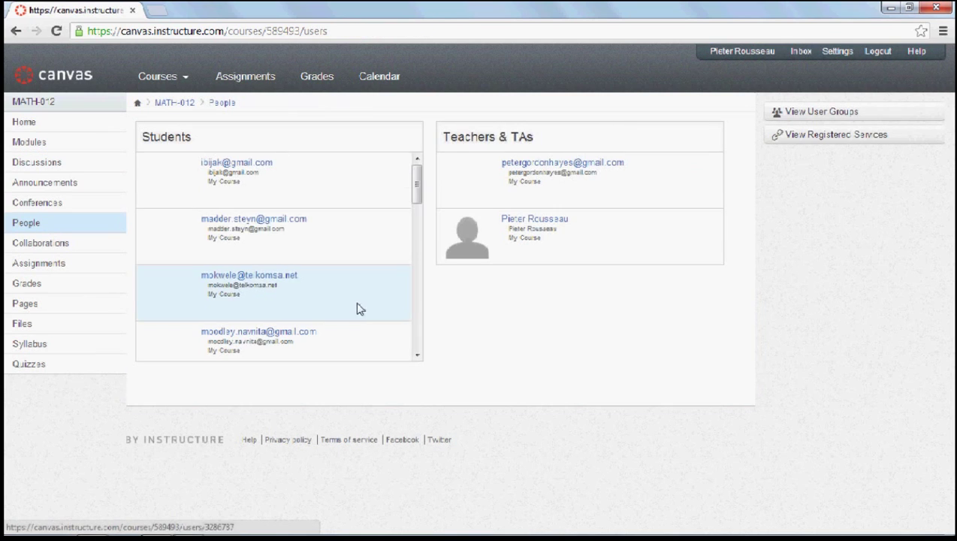
drag(417, 186, 417, 212)
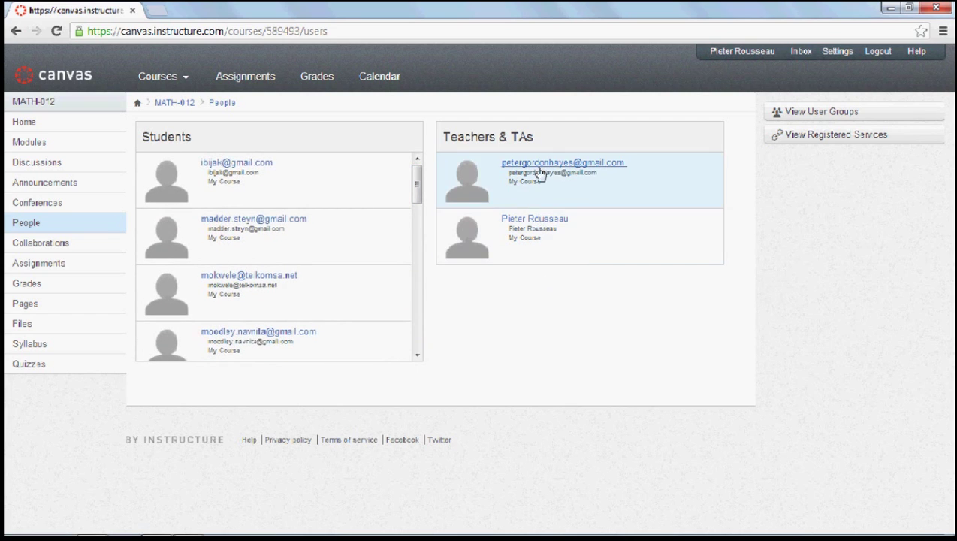
click(546, 227)
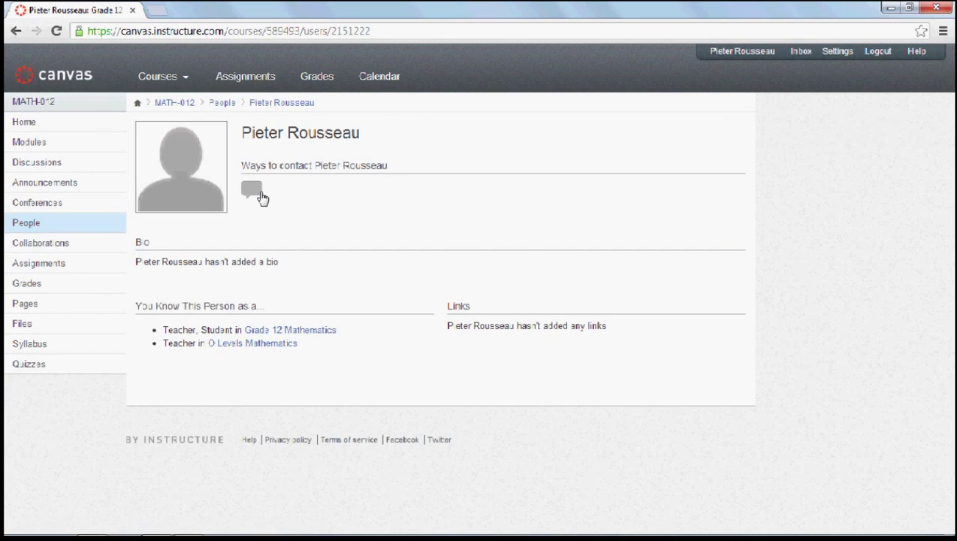
click(253, 195)
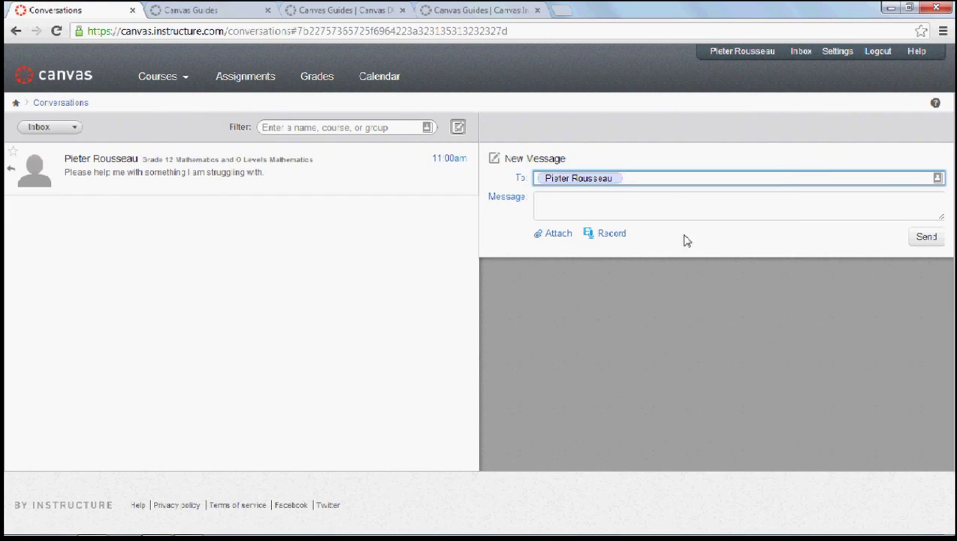
Step: Write "Please help with equation:" as the message text to the teacher
click(661, 204)
text(Please )
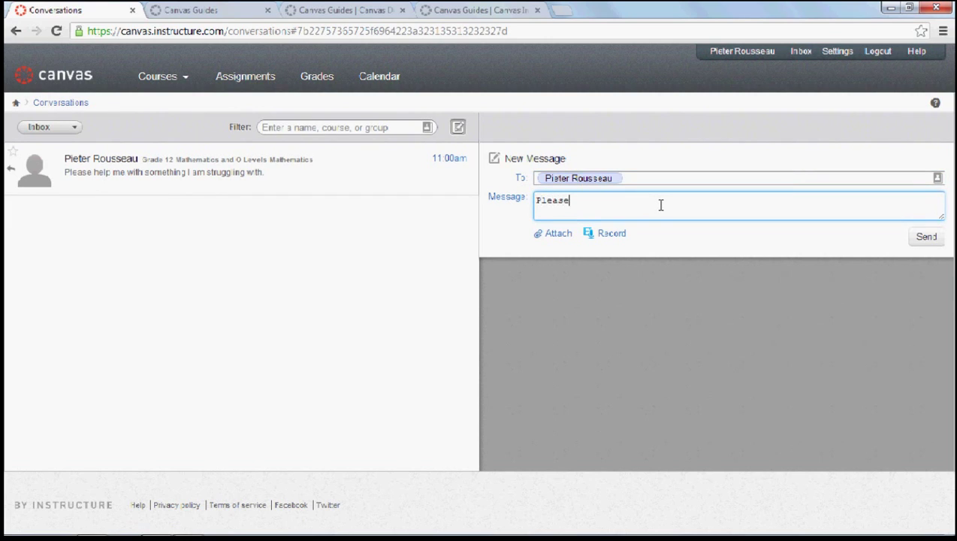
text(help with equation:)
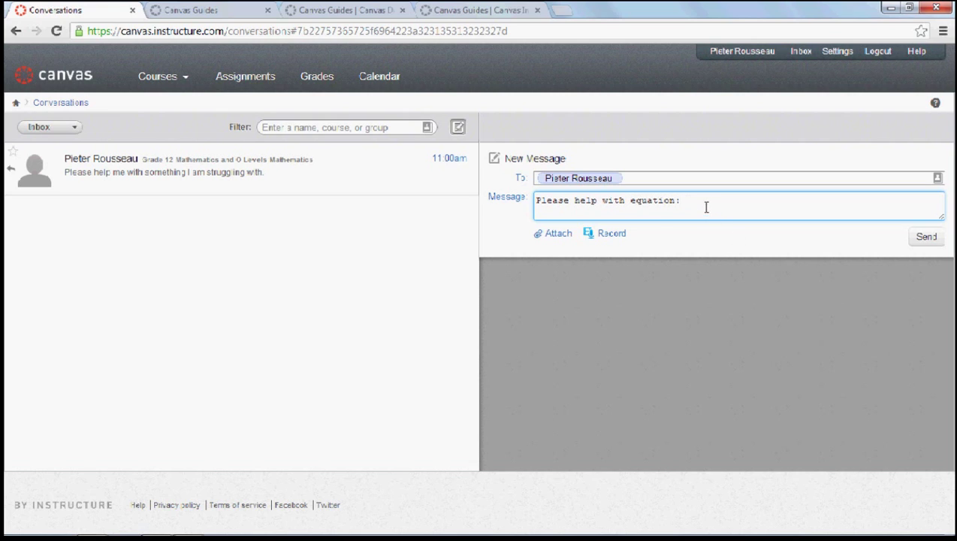